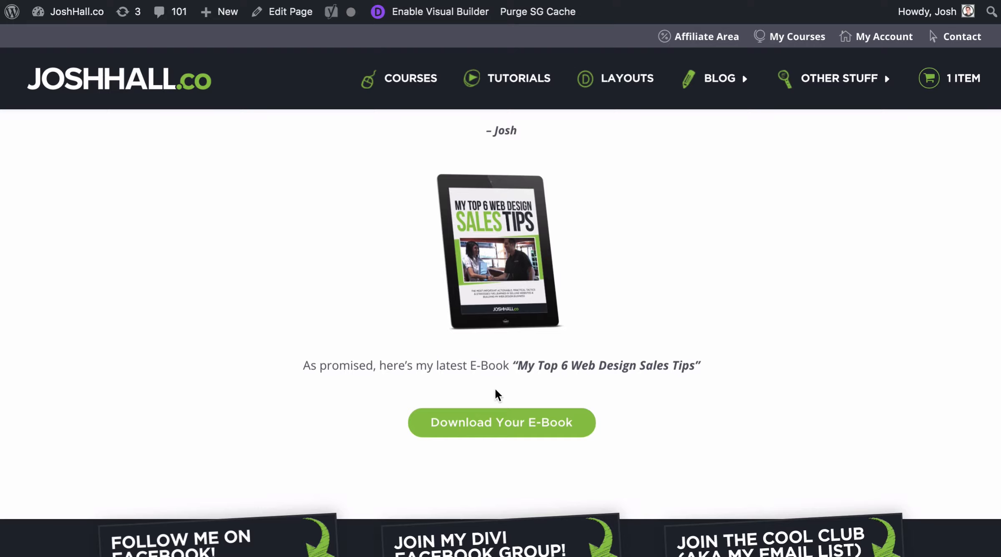
Step: Download the "My Top 6 Web Design Sales Tips" e-book PDF and switch to the tutorial site's page in the Visual Builder
{"action": "left_click", "coordinate": [494, 423]}
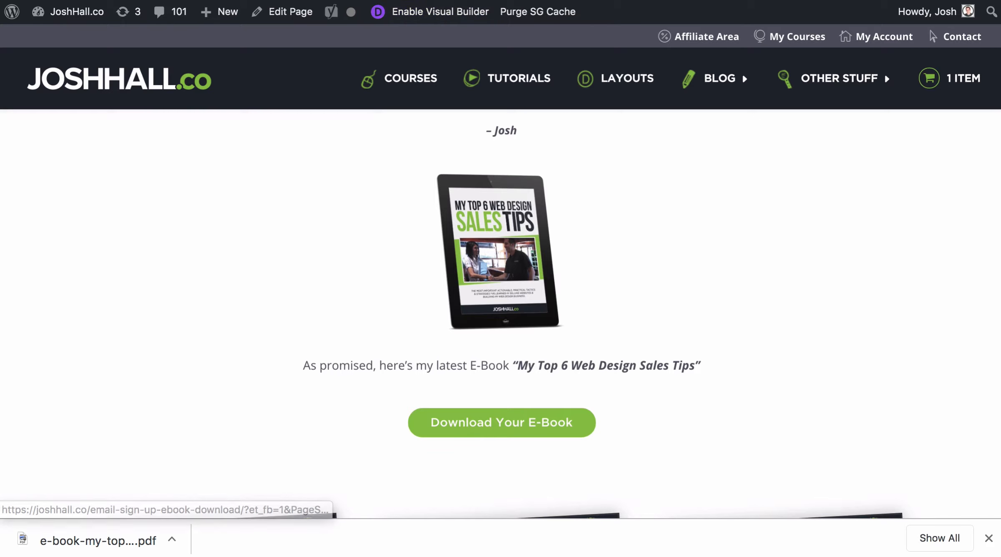
{"action": "key", "text": "ctrl+Tab"}
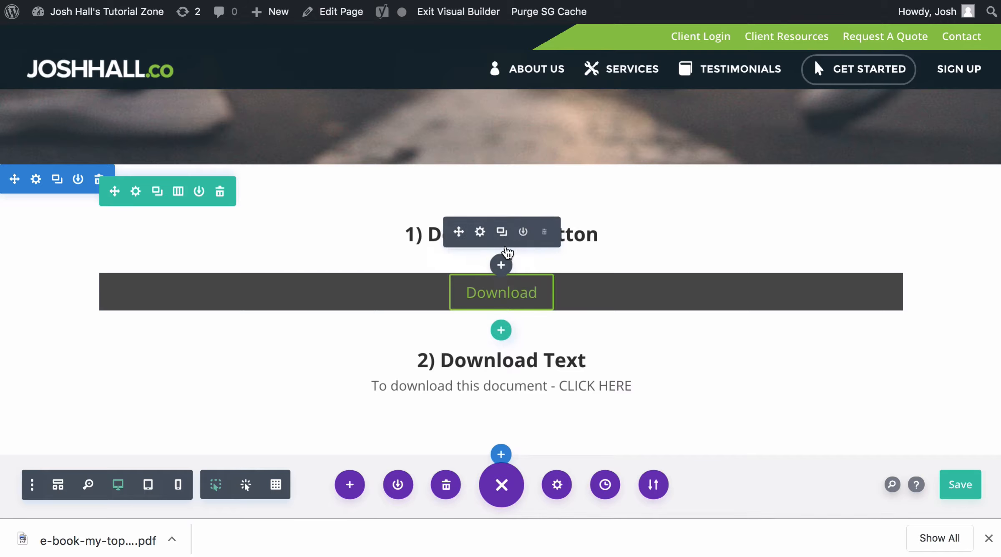
Step: Upload e-book-my-top-6-web-design-sales-tips.pdf from the Downloads folder to the tutorial site's media library, using a separate browser tab
{"action": "mouse_move", "coordinate": [258, 10]}
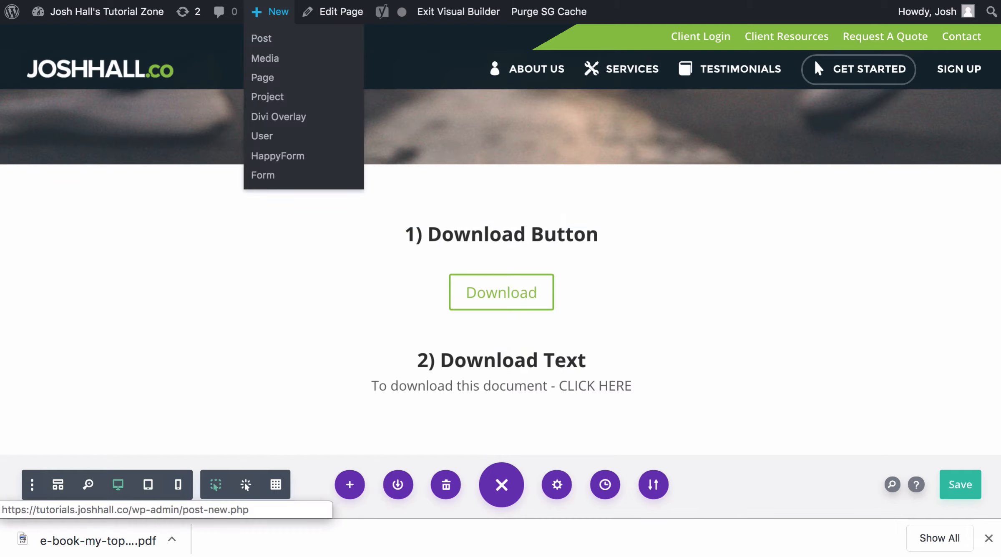
{"action": "right_click", "coordinate": [273, 60]}
{"action": "left_click", "coordinate": [292, 67]}
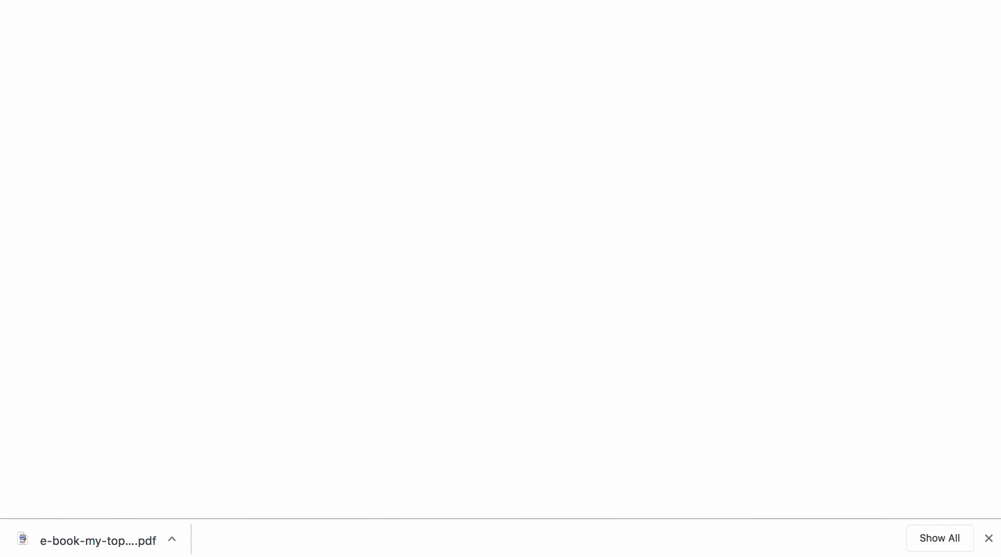
{"action": "left_click", "coordinate": [584, 0]}
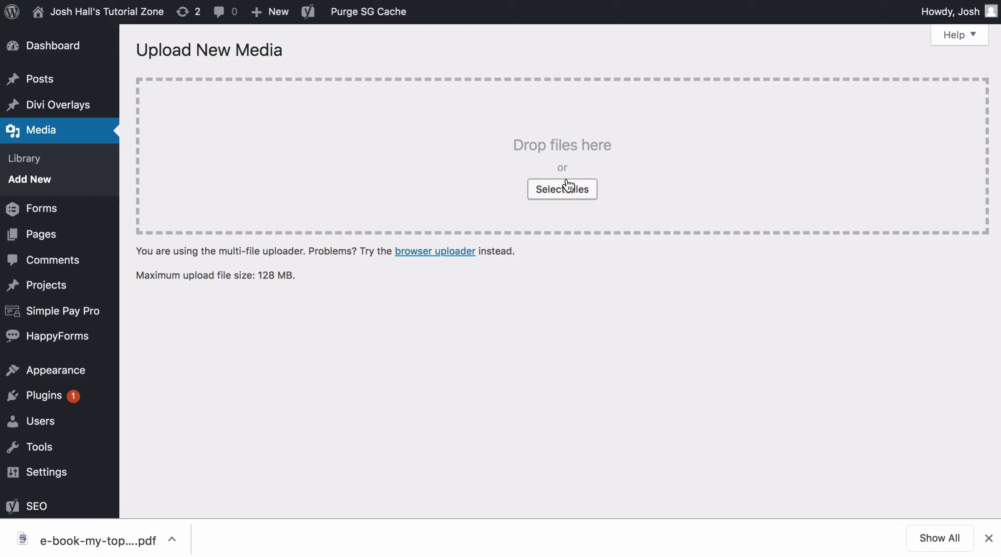
{"action": "mouse_move", "coordinate": [913, 552]}
{"action": "left_click", "coordinate": [972, 550]}
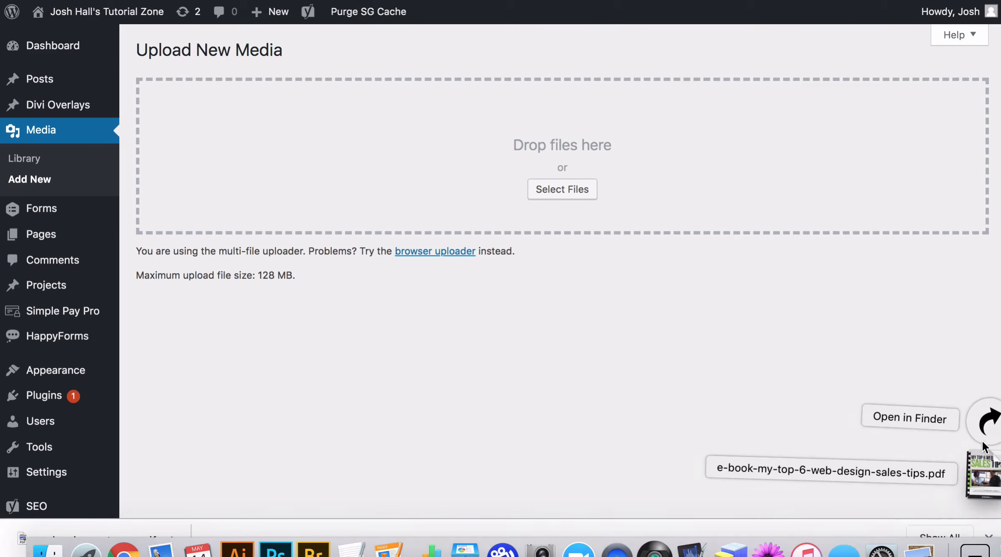
{"action": "left_click", "coordinate": [985, 413]}
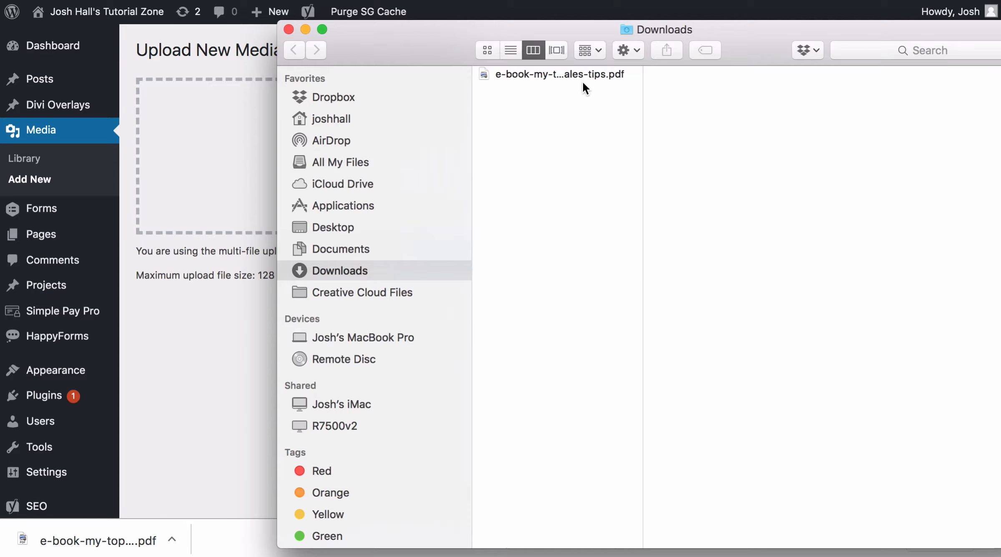
{"action": "left_click", "coordinate": [577, 77]}
{"action": "left_click_drag", "start_coordinate": [576, 74], "coordinate": [221, 144]}
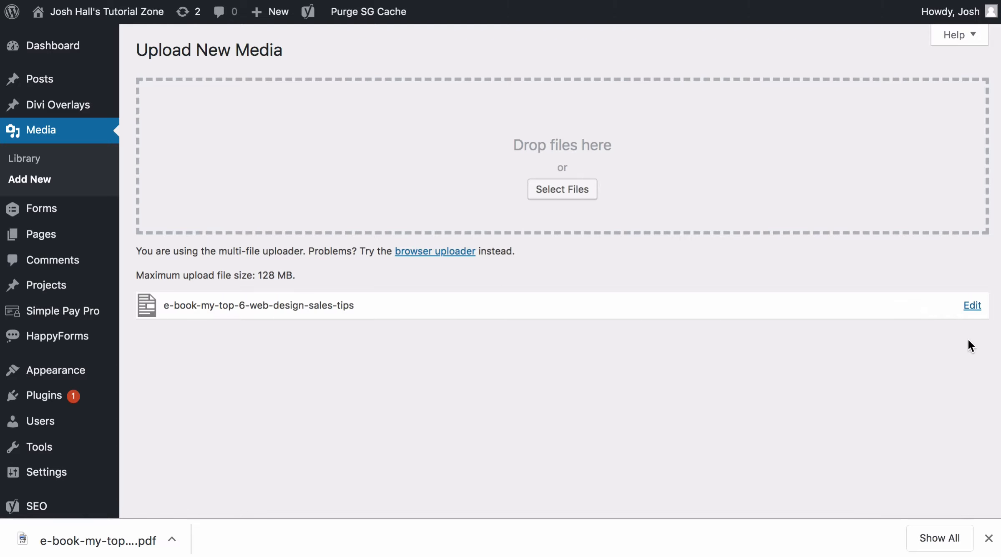
Step: Open the uploaded PDF's media details for editing and copy its file URL
{"action": "left_click", "coordinate": [972, 309]}
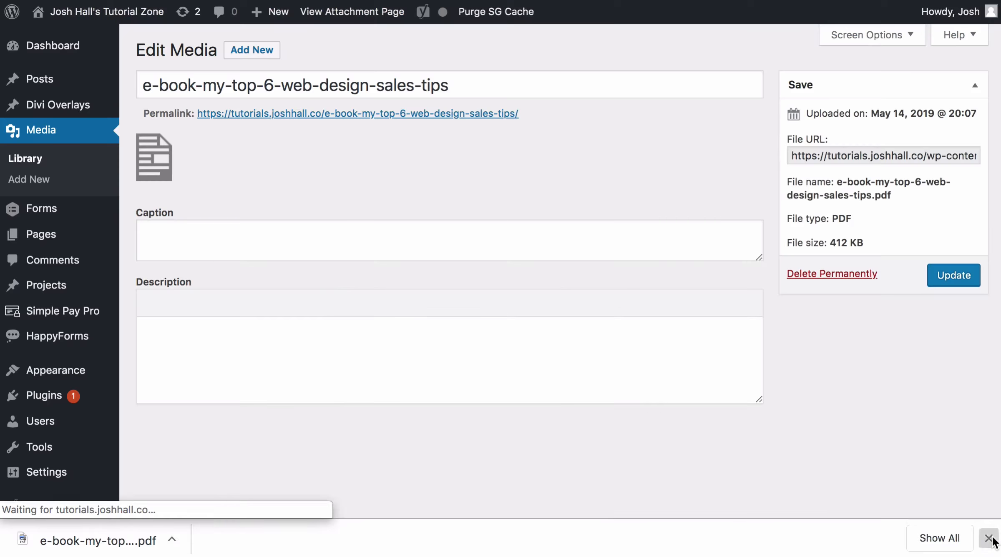
{"action": "left_click", "coordinate": [989, 538]}
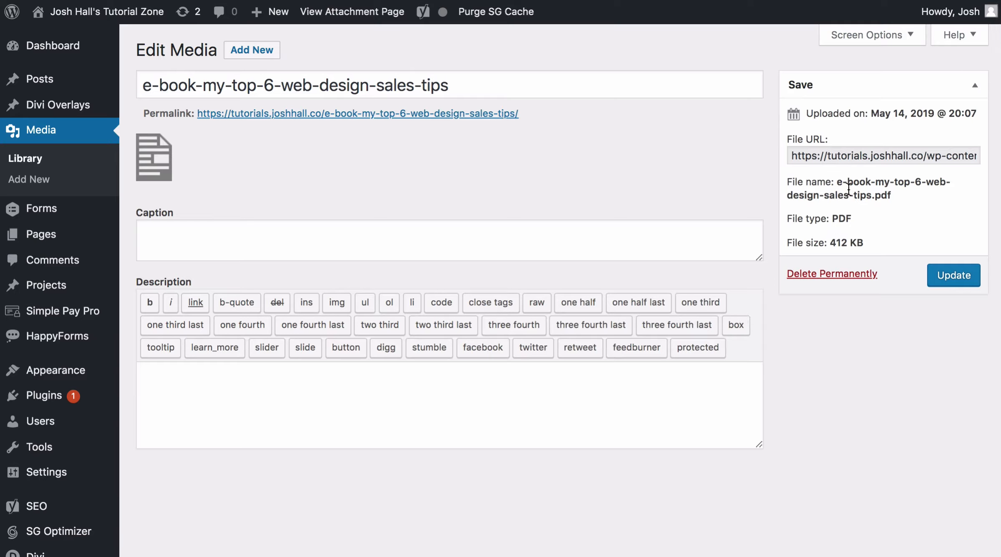
{"action": "left_click", "coordinate": [868, 157]}
{"action": "triple_click", "coordinate": [868, 157]}
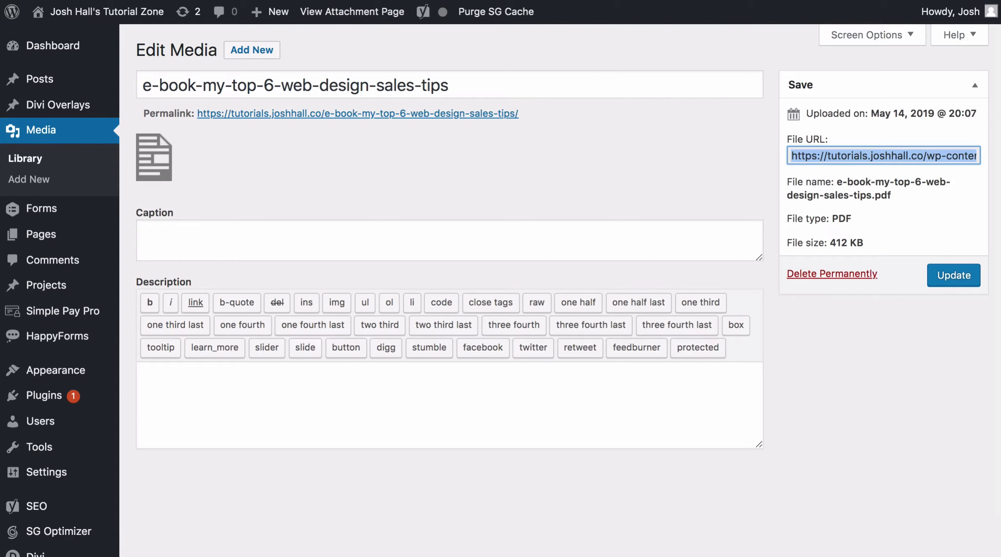
Step: Set the Download button's link URL to the copied PDF file URL and save the page in the Visual Builder
{"action": "key", "text": "ctrl+shift+Tab"}
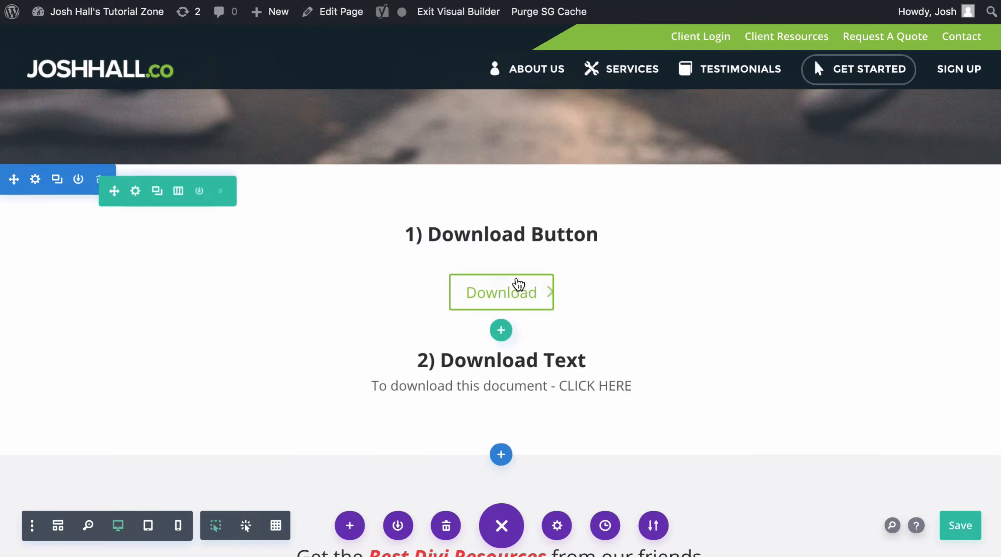
{"action": "left_click", "coordinate": [480, 282]}
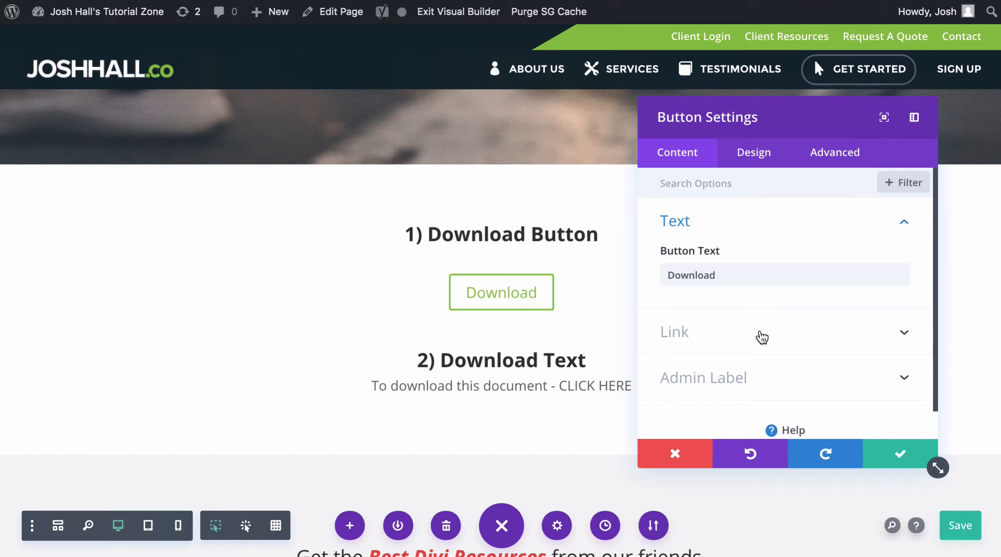
{"action": "left_click", "coordinate": [769, 332]}
{"action": "left_click", "coordinate": [723, 243]}
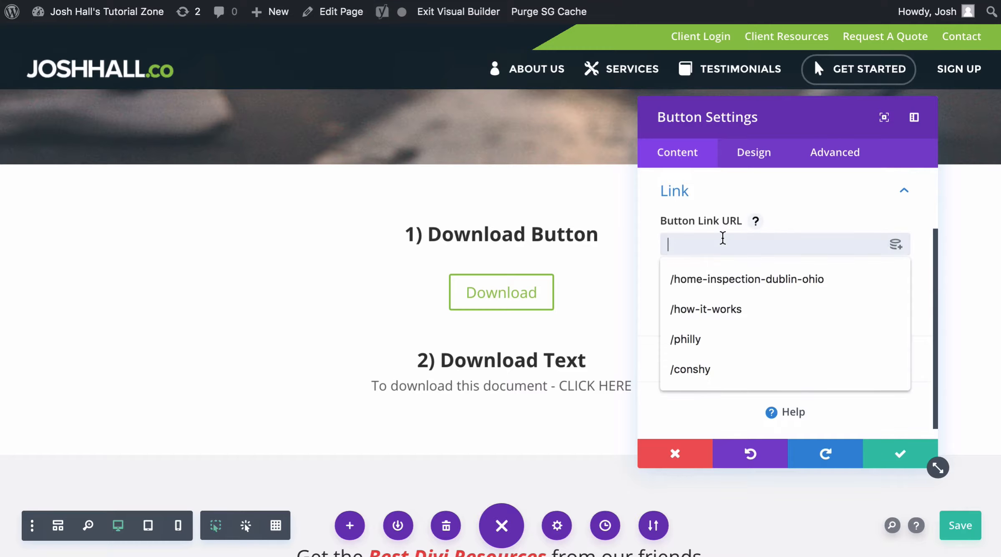
{"action": "key", "text": "super+v"}
{"action": "left_click", "coordinate": [899, 453]}
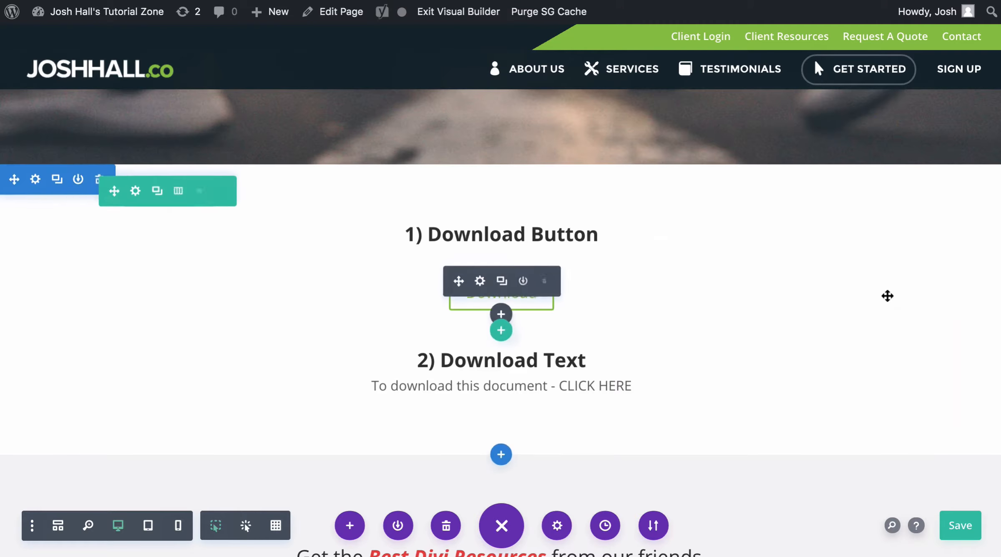
{"action": "key", "text": "super+s"}
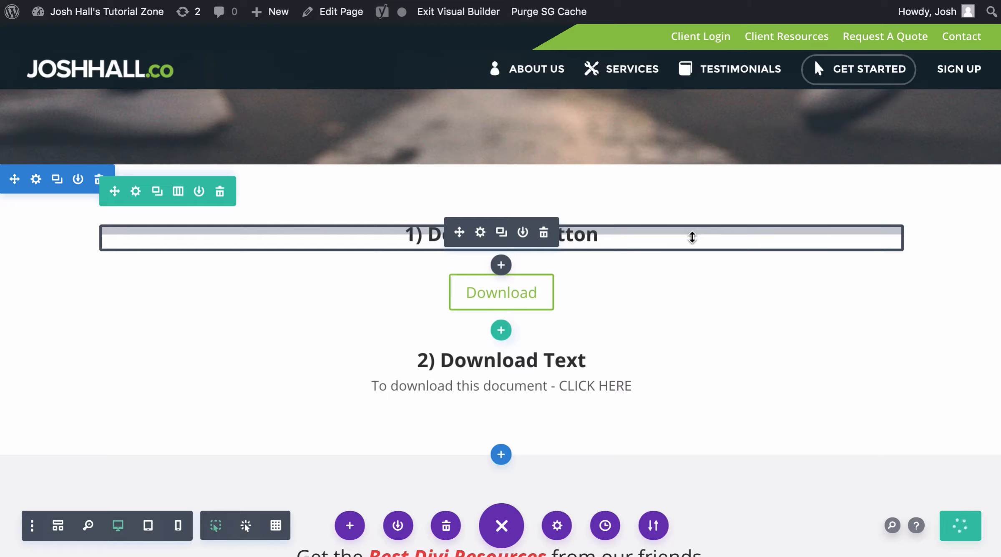
Step: Exit the Visual Builder, test the Download button's link on the live page, and return to the page
{"action": "left_click", "coordinate": [450, 26]}
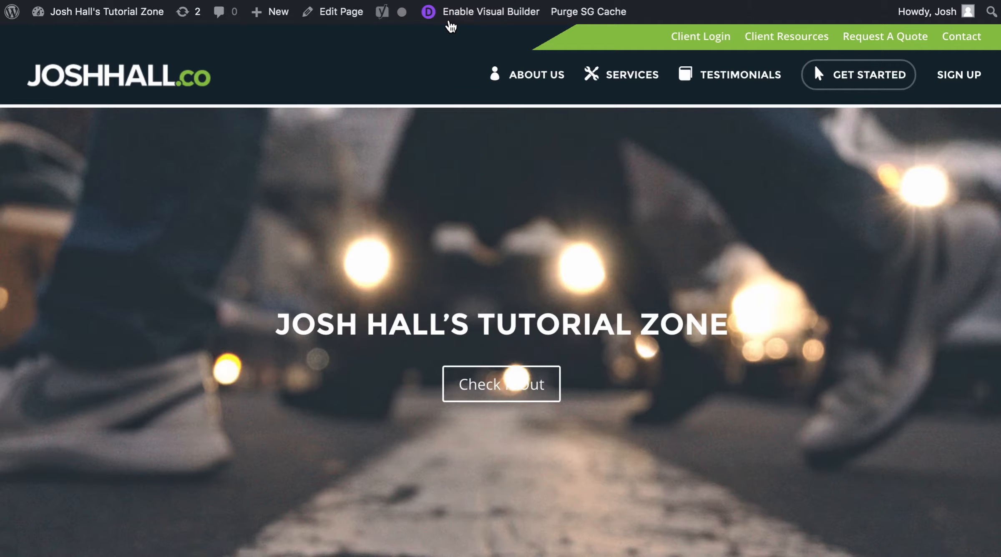
{"action": "scroll", "coordinate": [793, 167], "scroll_direction": "down", "scroll_amount": 10}
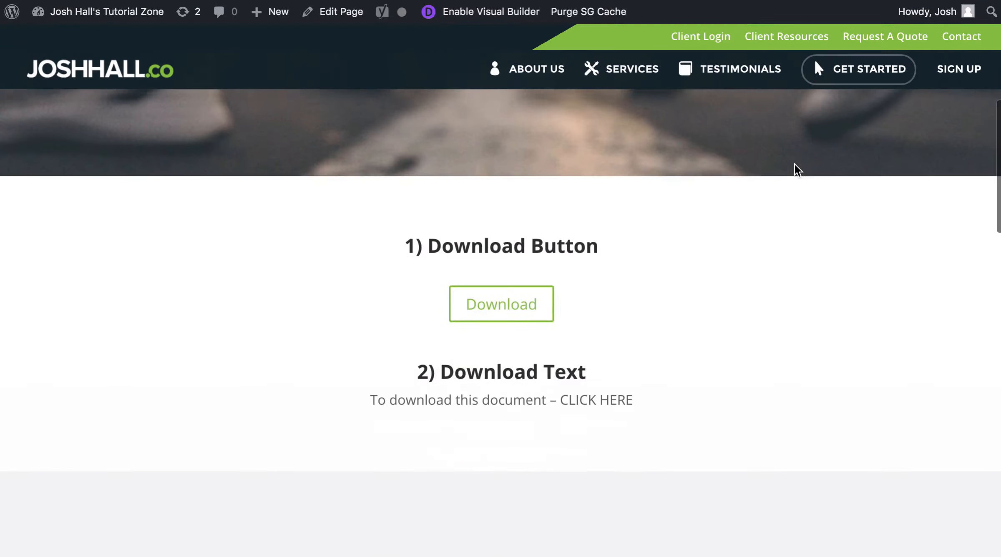
{"action": "scroll", "coordinate": [794, 165], "scroll_direction": "down", "scroll_amount": 2}
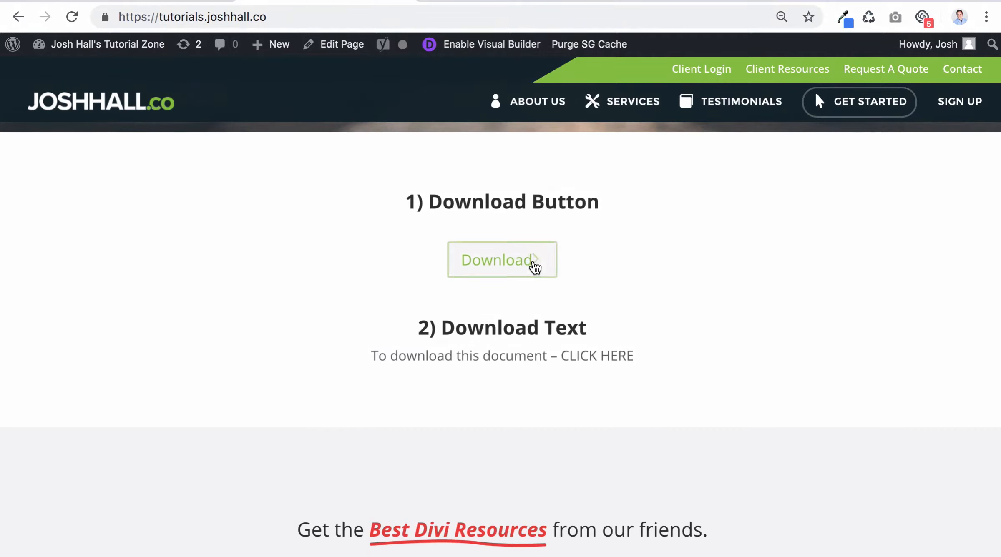
{"action": "left_click", "coordinate": [526, 263]}
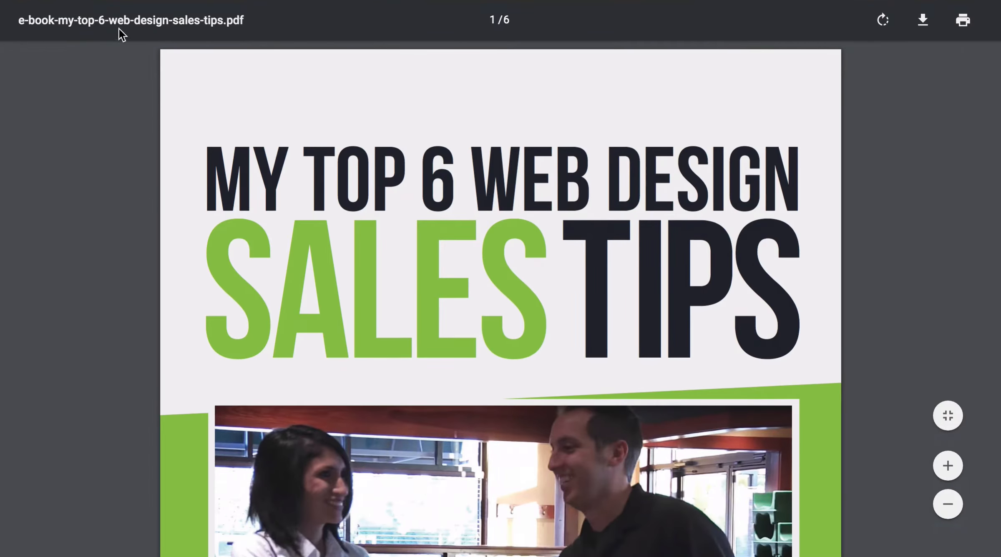
{"action": "left_click", "coordinate": [16, 1]}
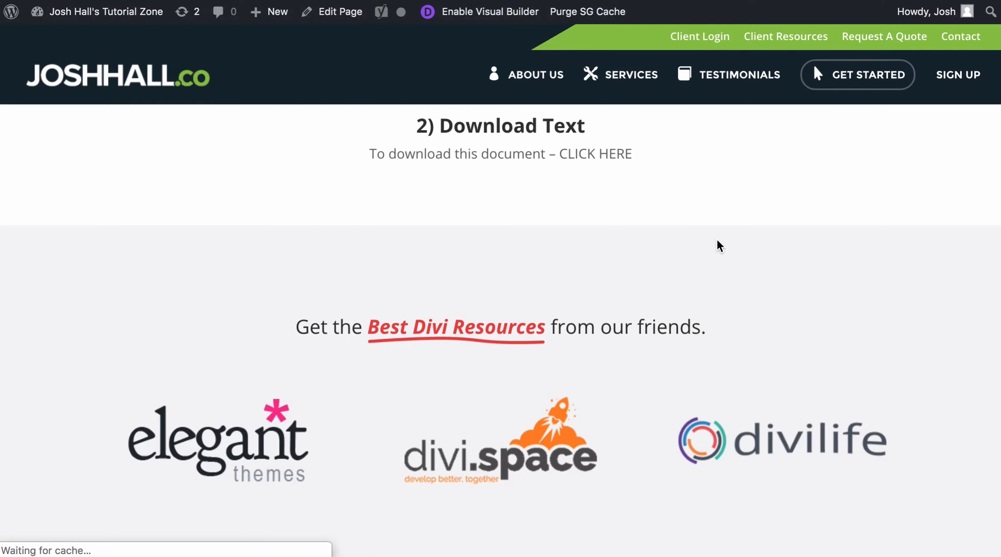
{"action": "scroll", "coordinate": [719, 246], "scroll_direction": "up", "scroll_amount": 4}
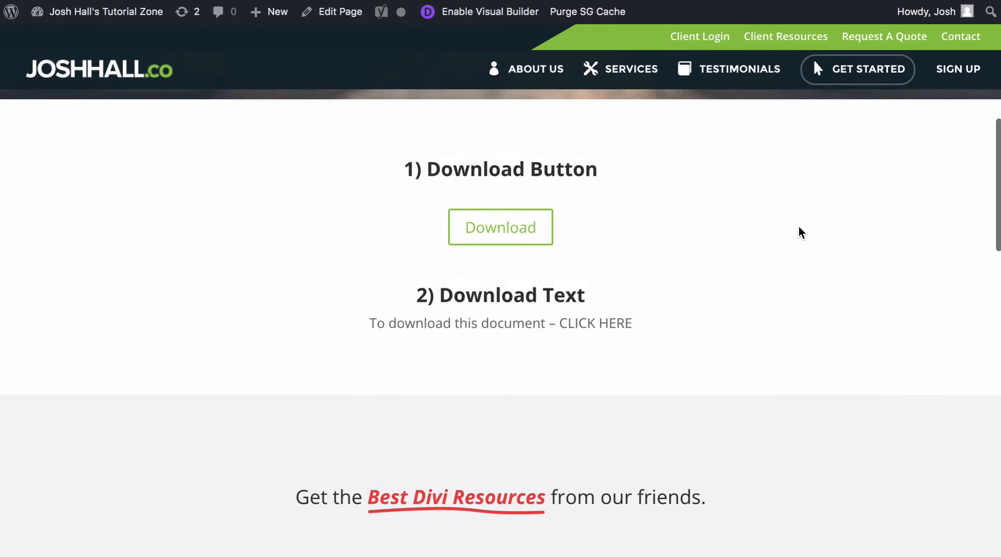
{"action": "scroll", "coordinate": [801, 233], "scroll_direction": "down", "scroll_amount": 1}
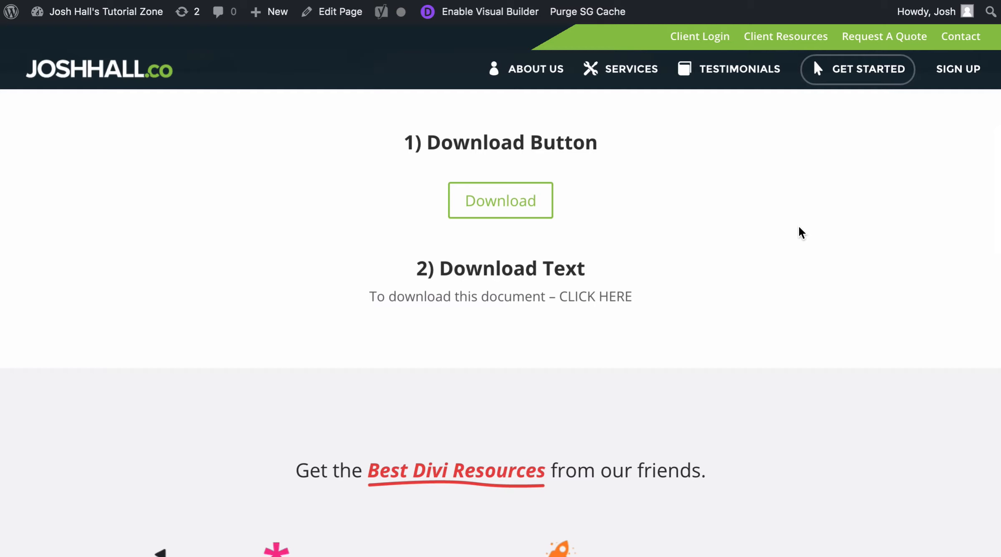
Step: Open button-download.js from the desktop, copy its whole script block, and close the file
{"action": "right_click", "coordinate": [999, 3]}
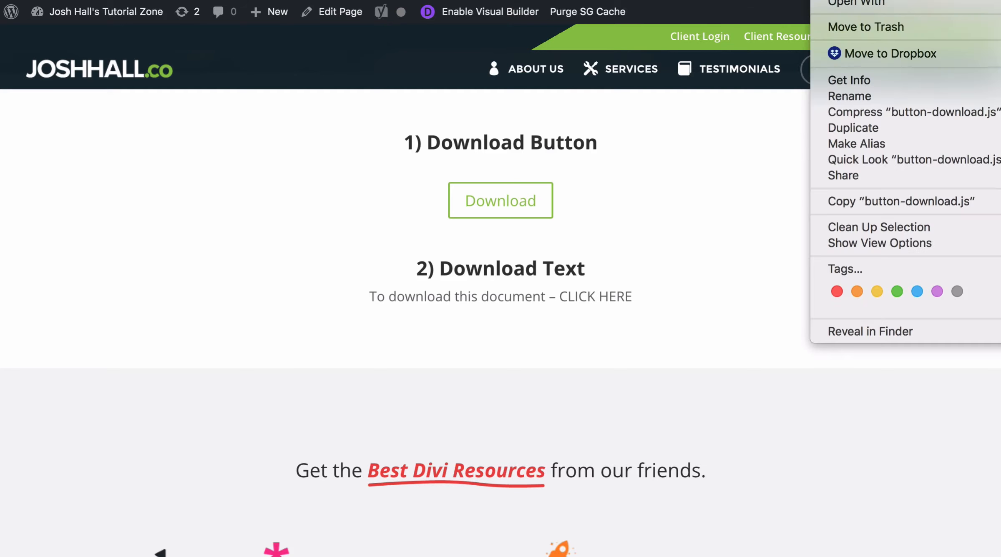
{"action": "mouse_move", "coordinate": [937, 4]}
{"action": "left_click", "coordinate": [769, 6]}
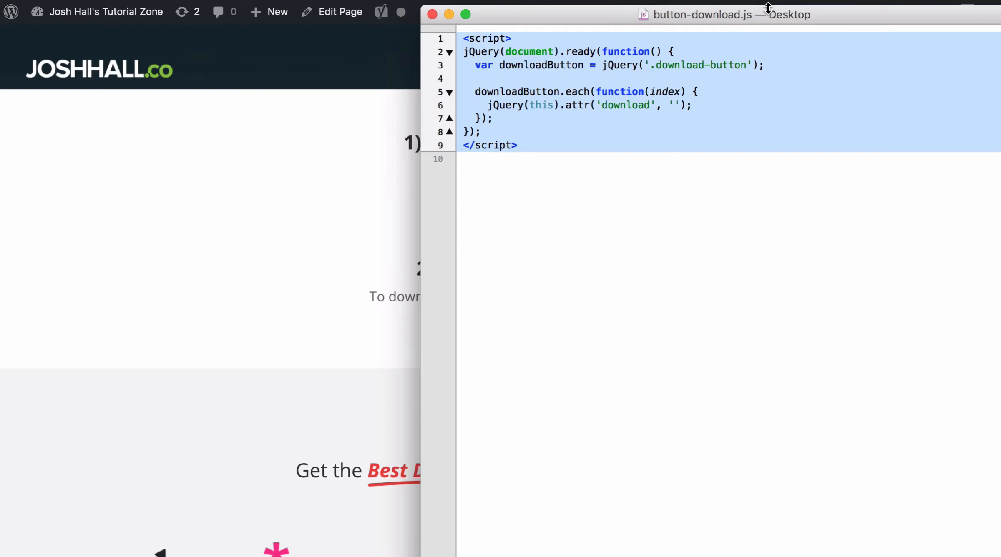
{"action": "left_click", "coordinate": [610, 128]}
{"action": "left_click_drag", "start_coordinate": [596, 141], "coordinate": [445, 36]}
{"action": "key", "text": "ctrl+c"}
{"action": "left_click", "coordinate": [433, 15]}
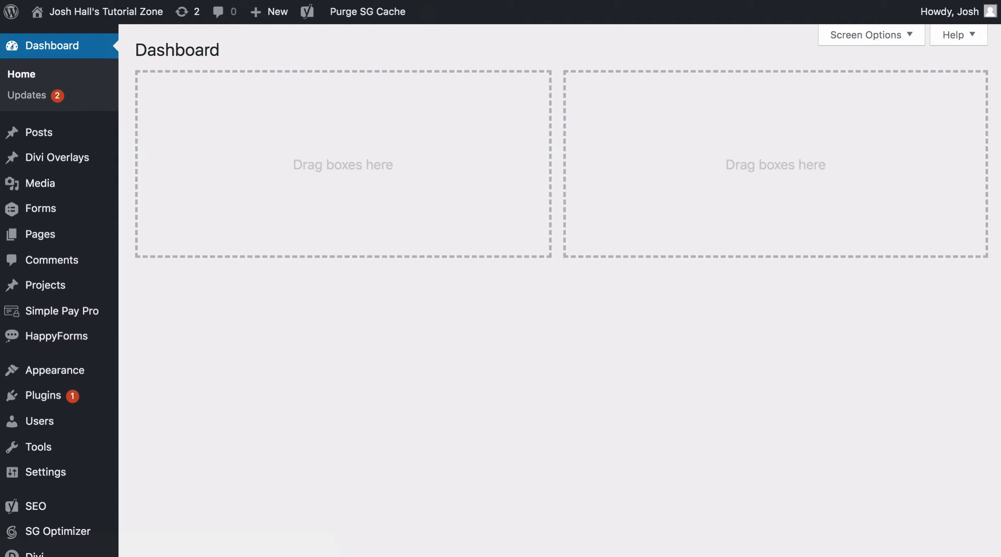
Step: Paste the copied download-button script into the head code in Divi Theme Options' Integration settings and save the changes
{"action": "scroll", "coordinate": [89, 316], "scroll_direction": "down", "scroll_amount": 2}
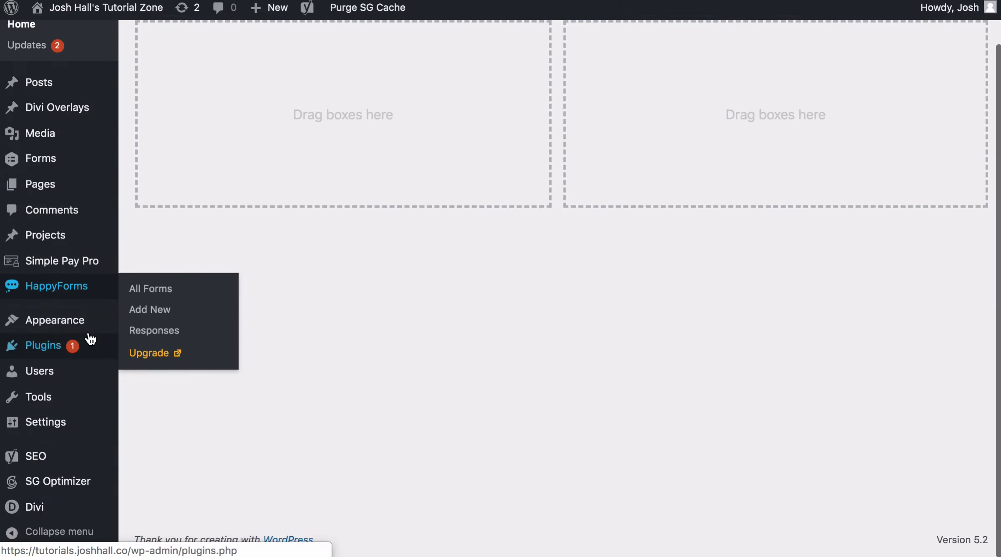
{"action": "mouse_move", "coordinate": [42, 514]}
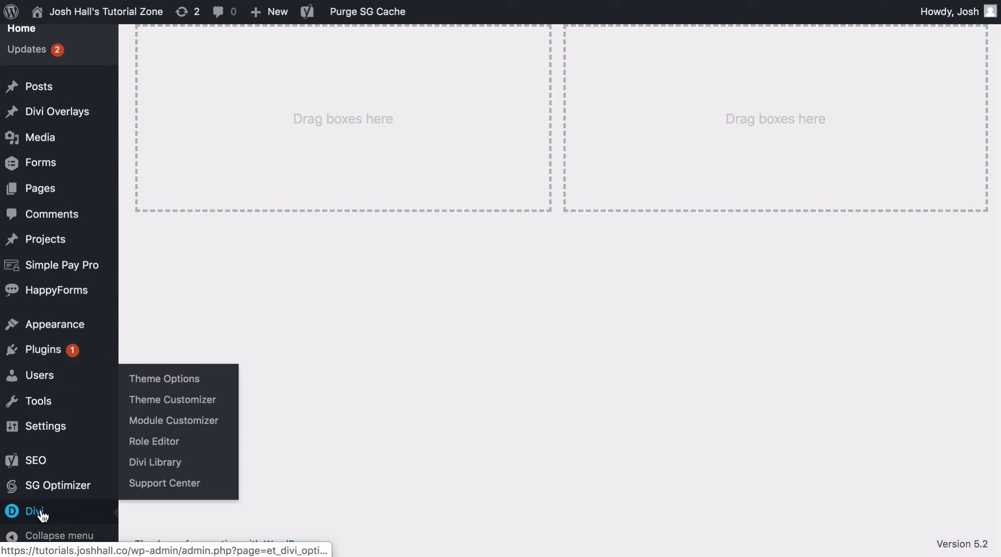
{"action": "left_click", "coordinate": [197, 381]}
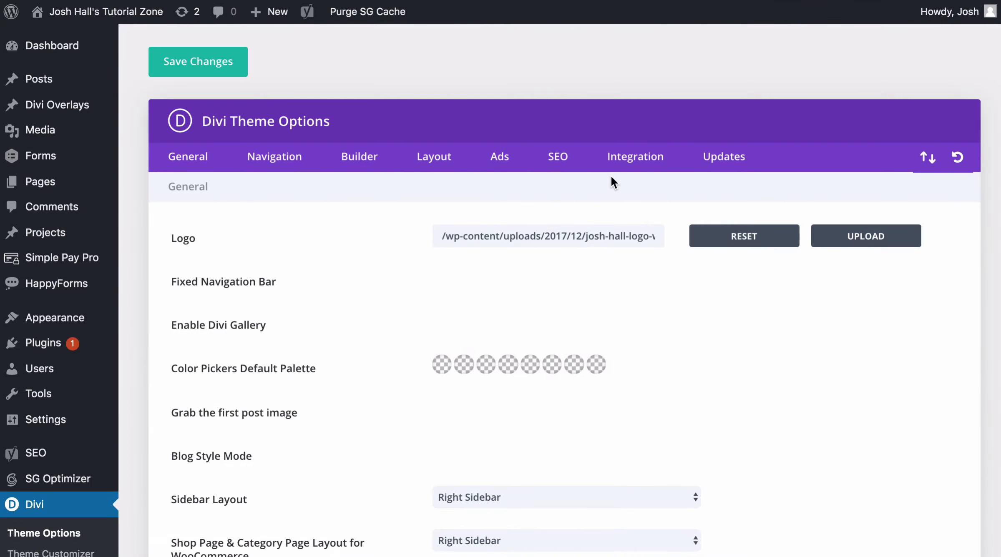
{"action": "left_click", "coordinate": [655, 157]}
{"action": "scroll", "coordinate": [786, 244], "scroll_direction": "down", "scroll_amount": 5}
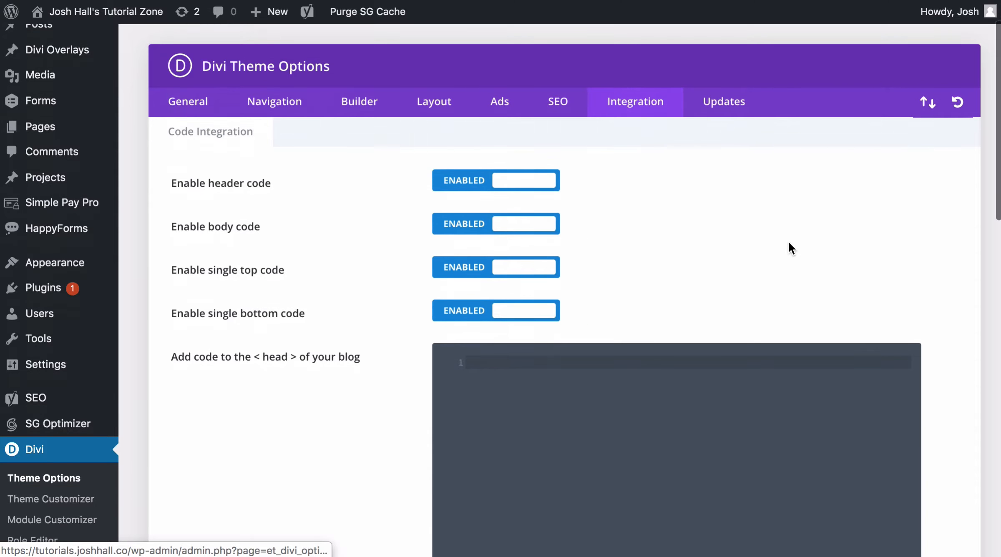
{"action": "left_click", "coordinate": [662, 267]}
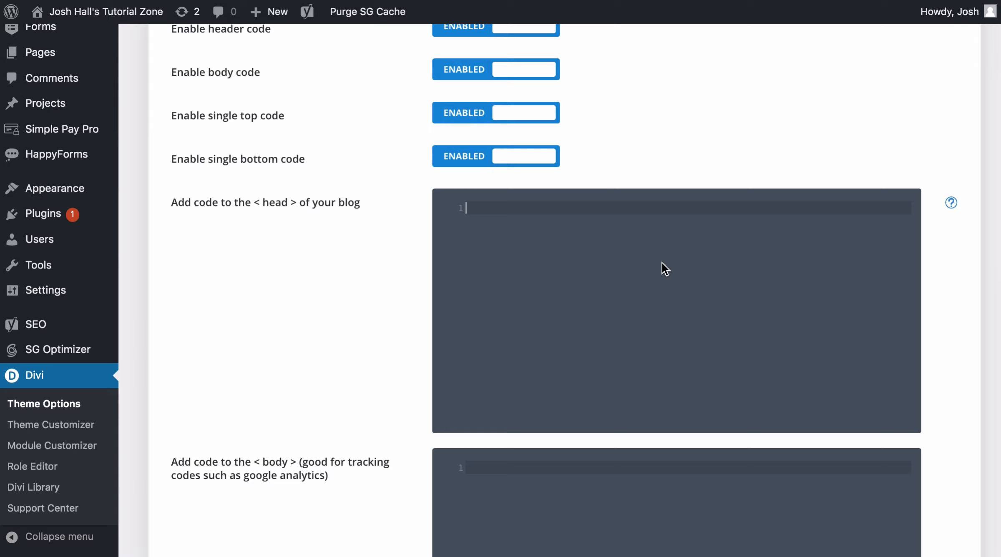
{"action": "key", "text": "ctrl+v"}
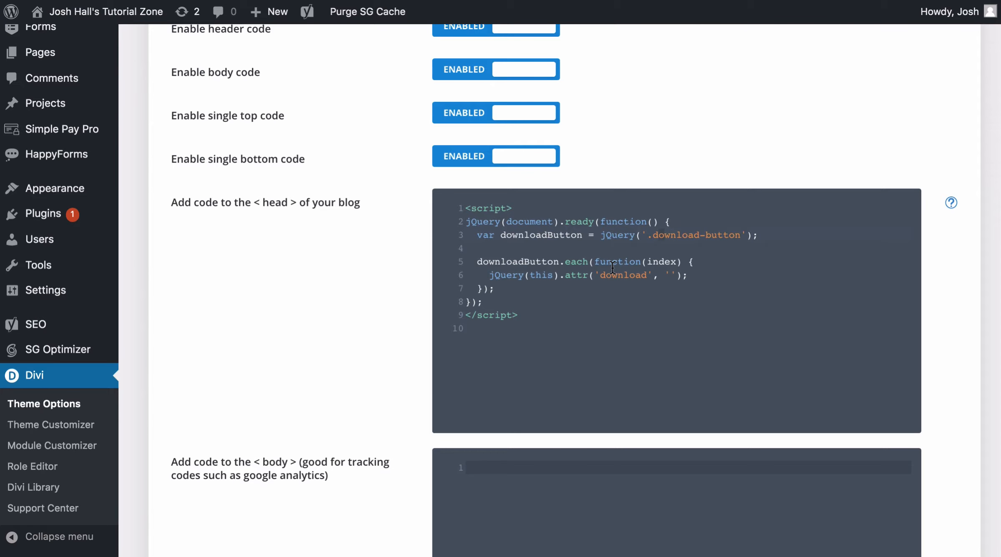
{"action": "scroll", "coordinate": [380, 201], "scroll_direction": "down", "scroll_amount": 15}
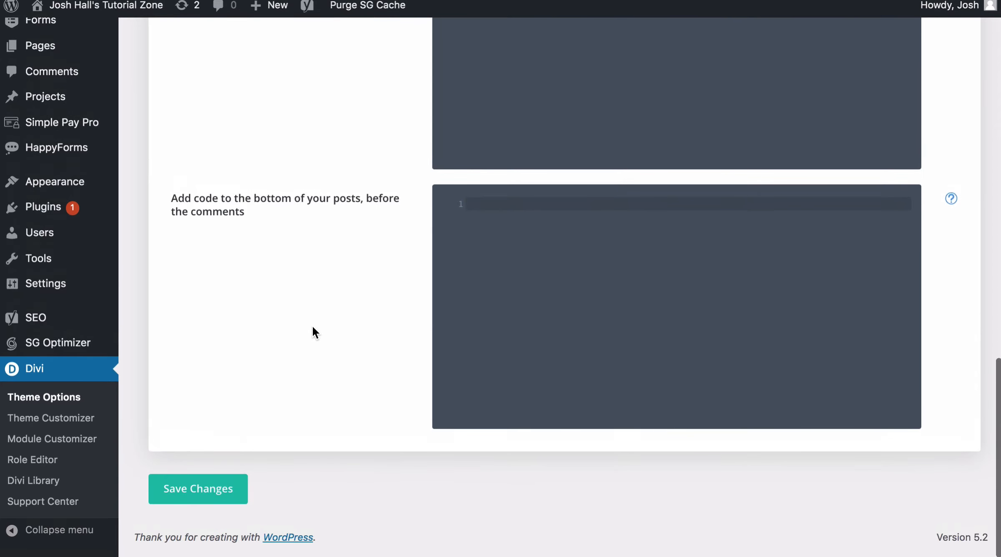
{"action": "left_click", "coordinate": [223, 494]}
Step: Return from Divi Theme Options to the tutorial page, enable the Visual Builder, and open the Download button's module settings
{"action": "scroll", "coordinate": [437, 425], "scroll_direction": "up", "scroll_amount": 20}
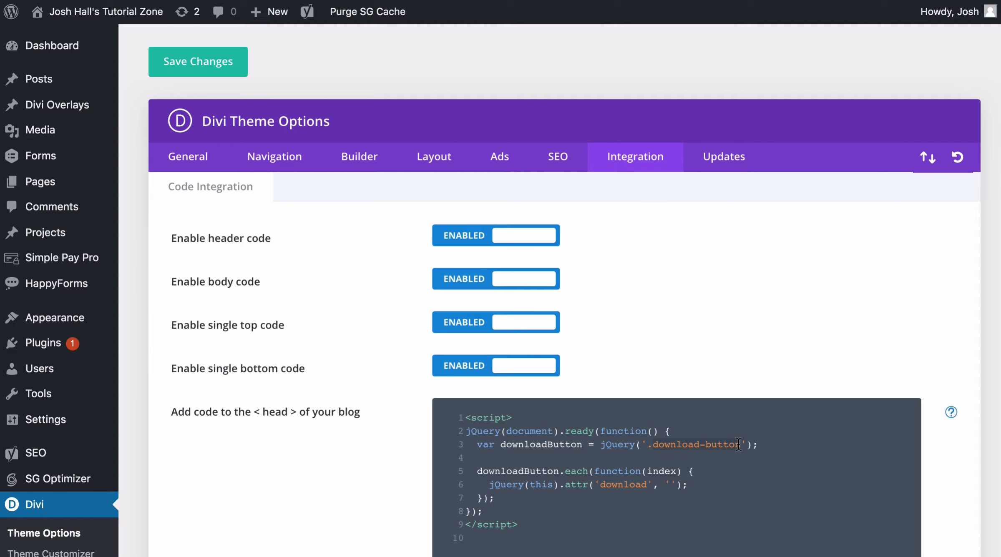
{"action": "left_click", "coordinate": [334, 0]}
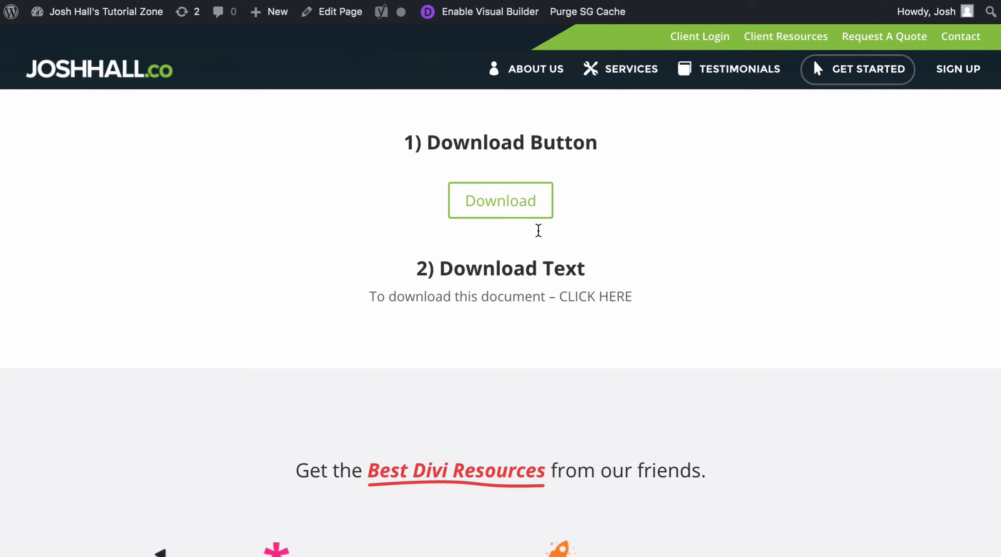
{"action": "left_click", "coordinate": [492, 13]}
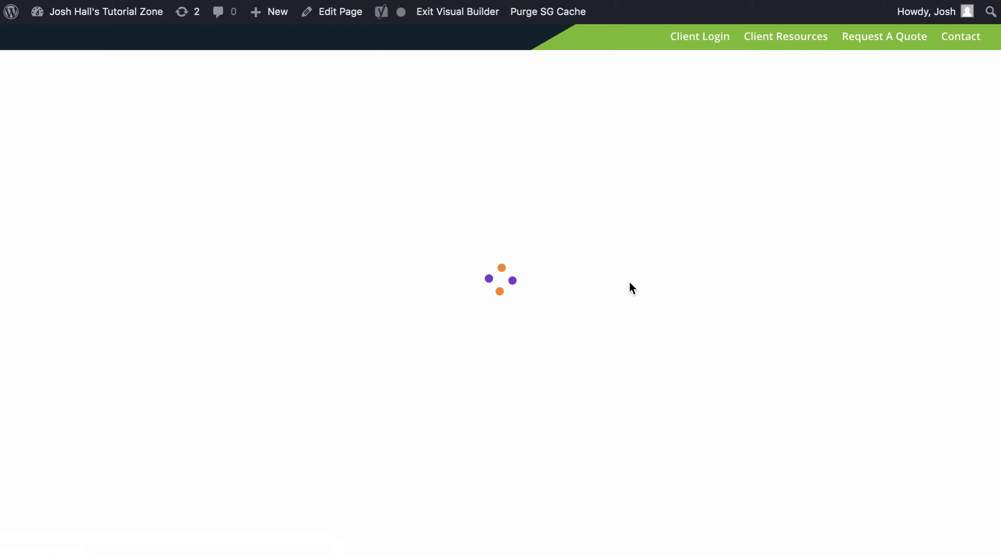
{"action": "scroll", "coordinate": [593, 285], "scroll_direction": "down", "scroll_amount": 7}
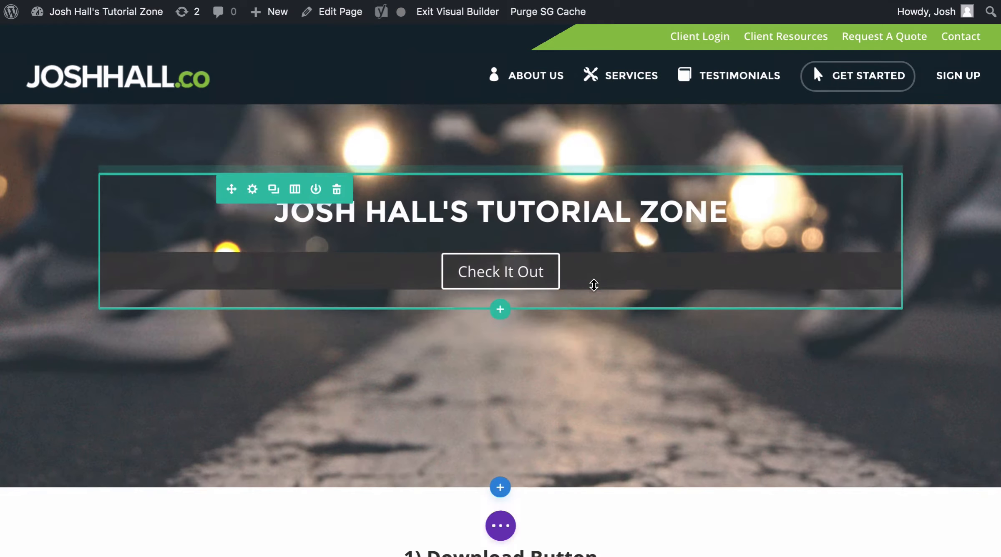
{"action": "scroll", "coordinate": [482, 417], "scroll_direction": "down", "scroll_amount": 1}
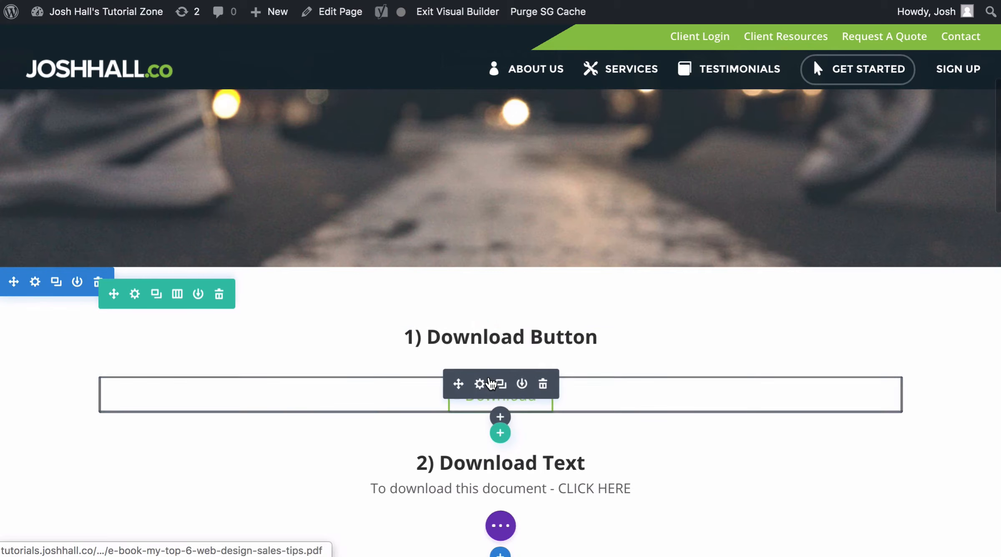
{"action": "left_click", "coordinate": [481, 384]}
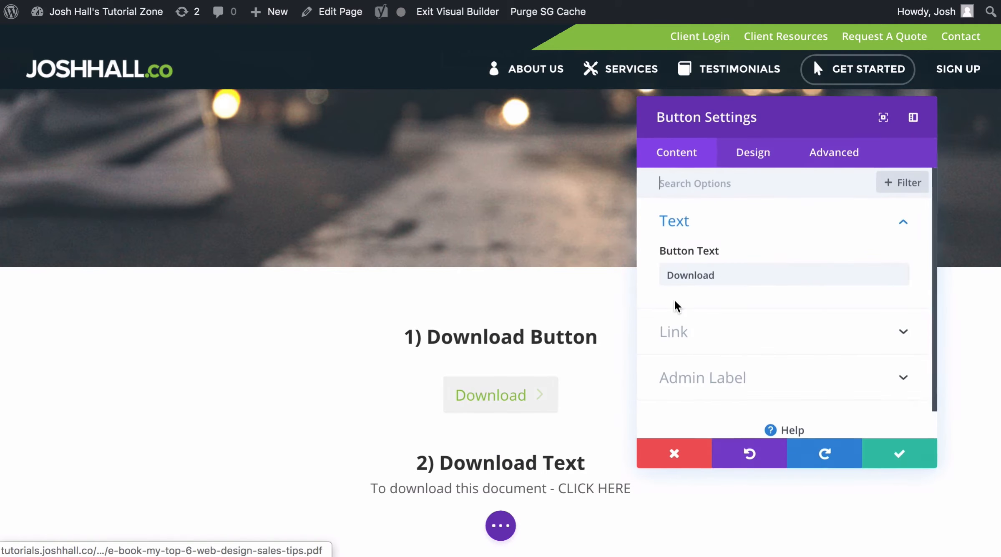
Step: Make sure the Download button's CSS class is download-button, accept the module settings, and save the page
{"action": "left_click", "coordinate": [833, 157]}
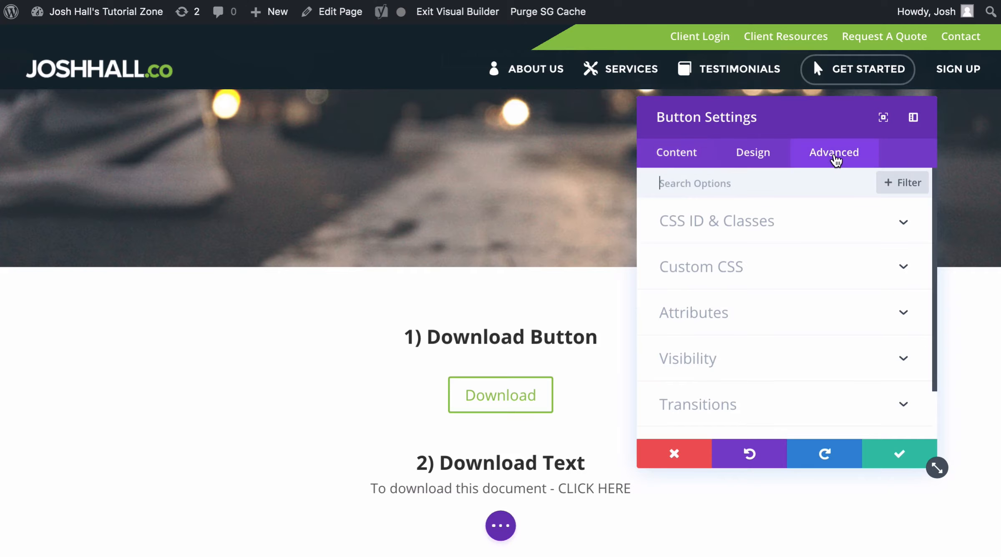
{"action": "left_click", "coordinate": [793, 223]}
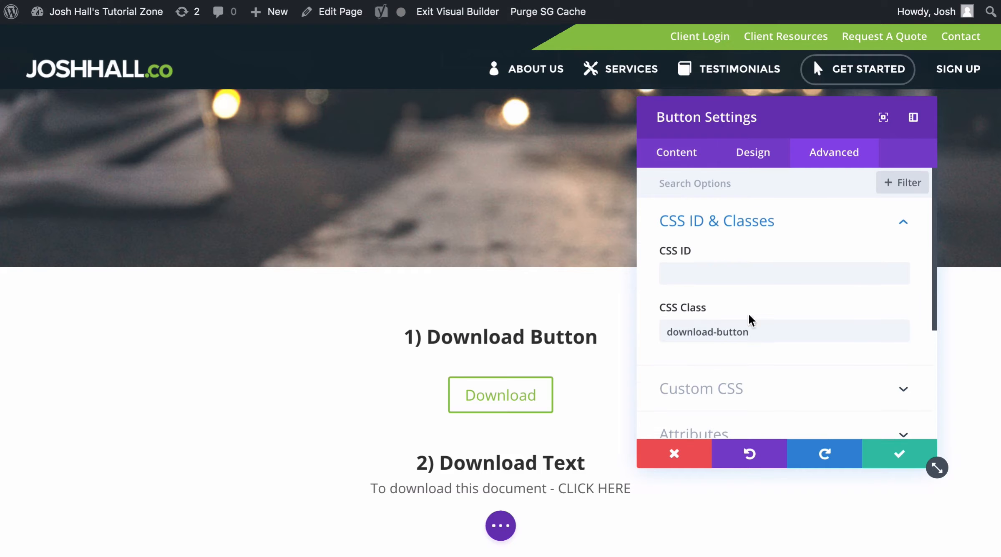
{"action": "triple_click", "coordinate": [743, 328]}
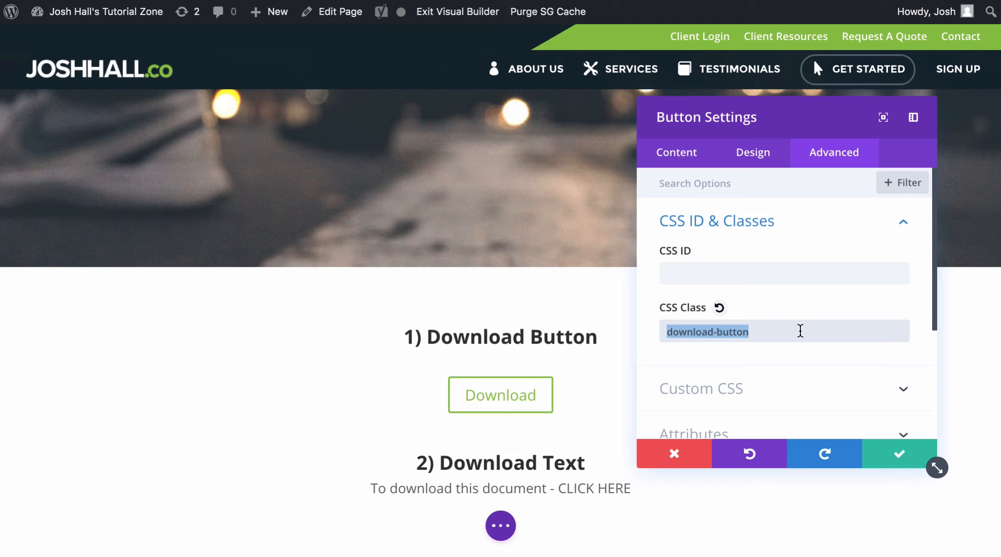
{"action": "left_click", "coordinate": [808, 331]}
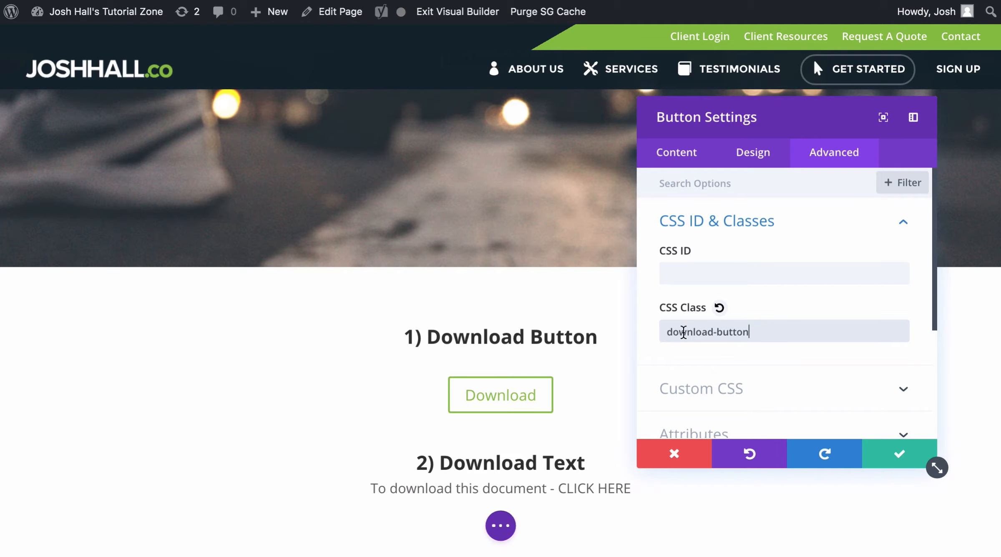
{"action": "left_click", "coordinate": [664, 331]}
{"action": "left_click", "coordinate": [893, 453]}
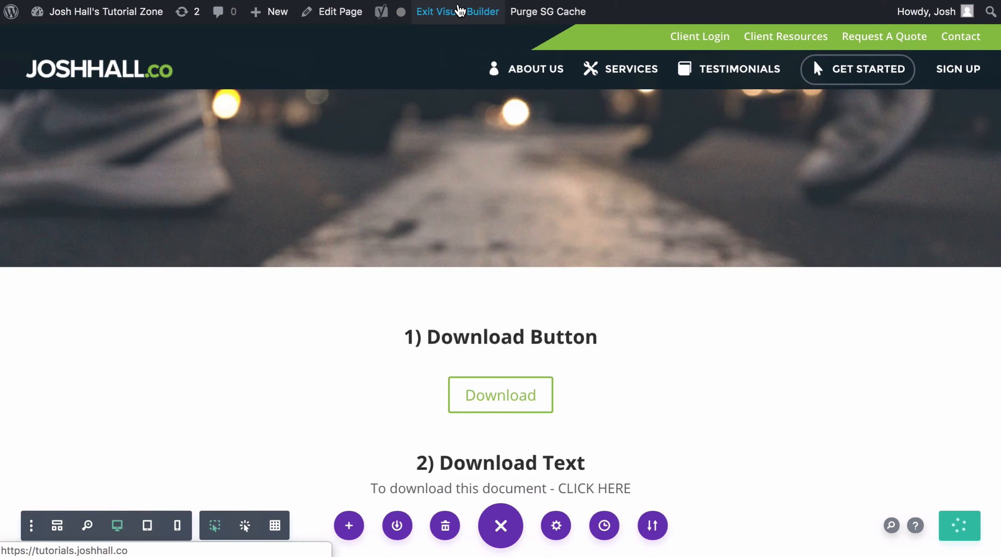
Step: Exit the Visual Builder, test the Download button on the live page, review the head script, and dismiss the browser's download bar
{"action": "left_click", "coordinate": [459, 15]}
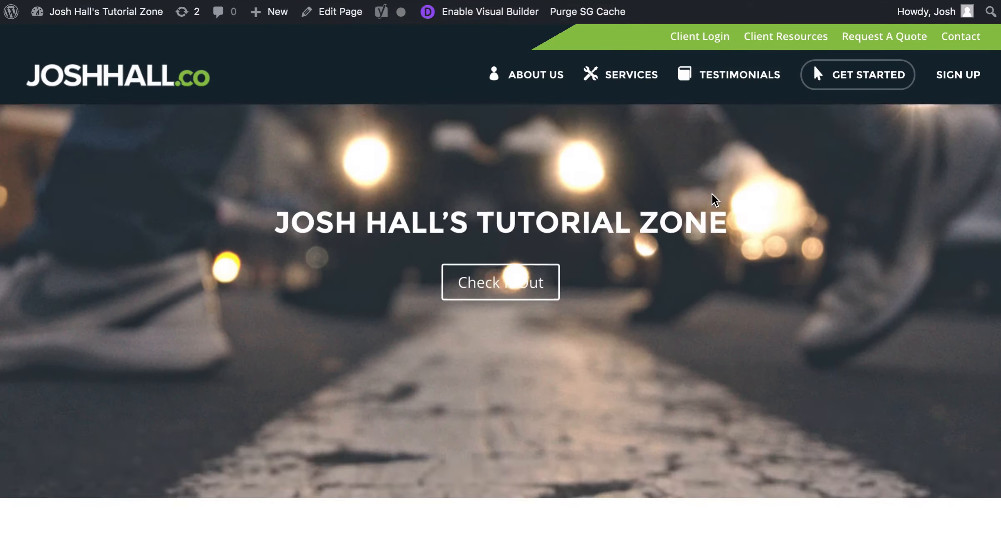
{"action": "scroll", "coordinate": [714, 199], "scroll_direction": "down", "scroll_amount": 5}
{"action": "scroll", "coordinate": [712, 194], "scroll_direction": "down", "scroll_amount": 2}
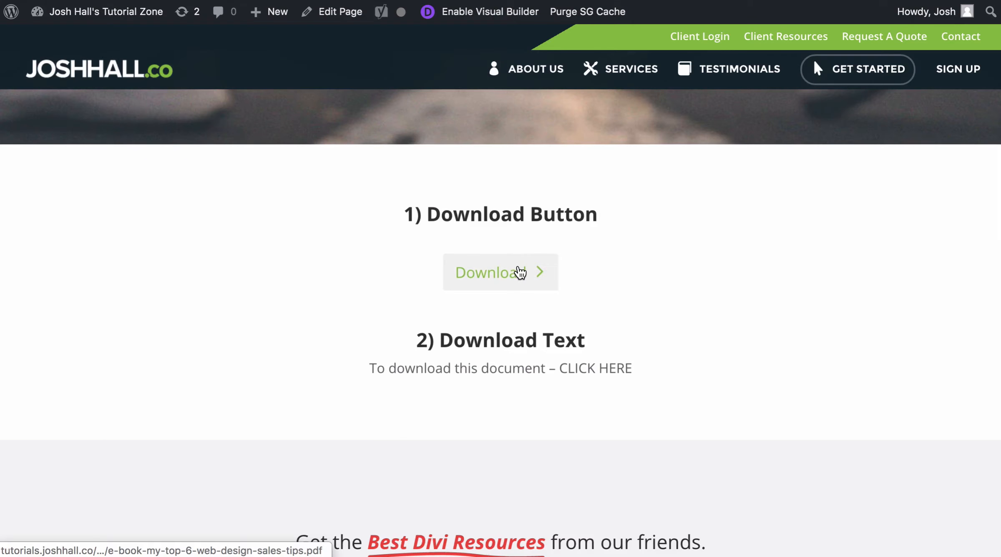
{"action": "scroll", "coordinate": [517, 268], "scroll_direction": "up", "scroll_amount": 1}
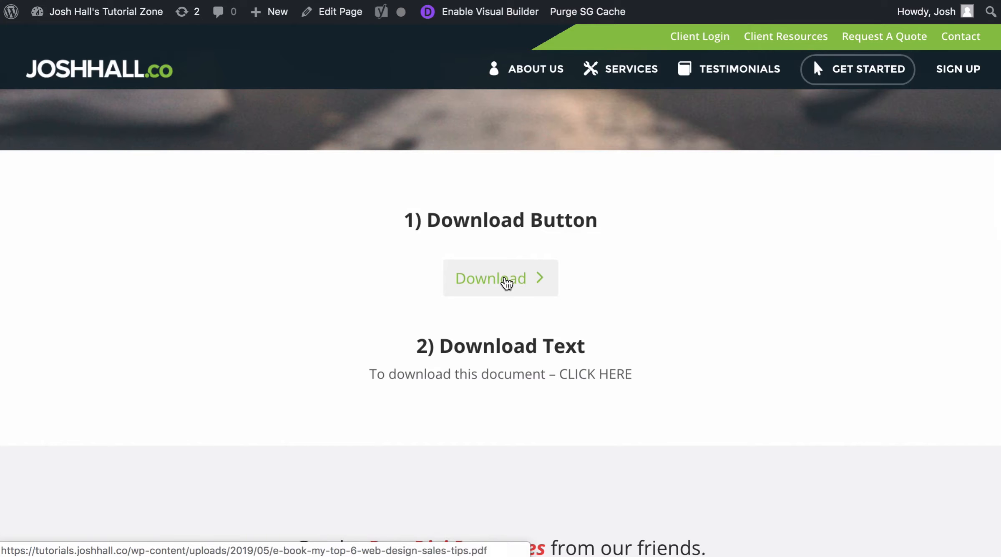
{"action": "left_click", "coordinate": [507, 283]}
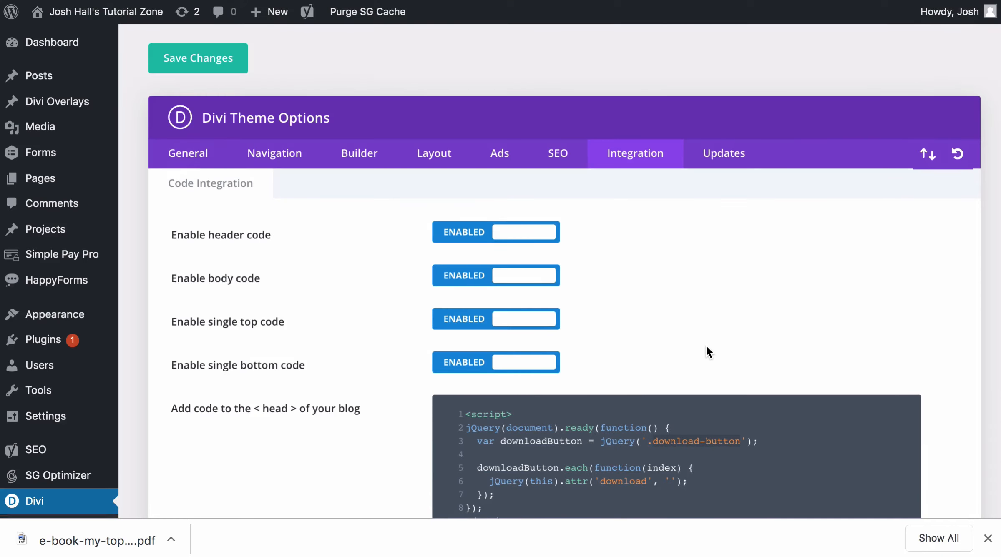
{"action": "scroll", "coordinate": [705, 345], "scroll_direction": "down", "scroll_amount": 1}
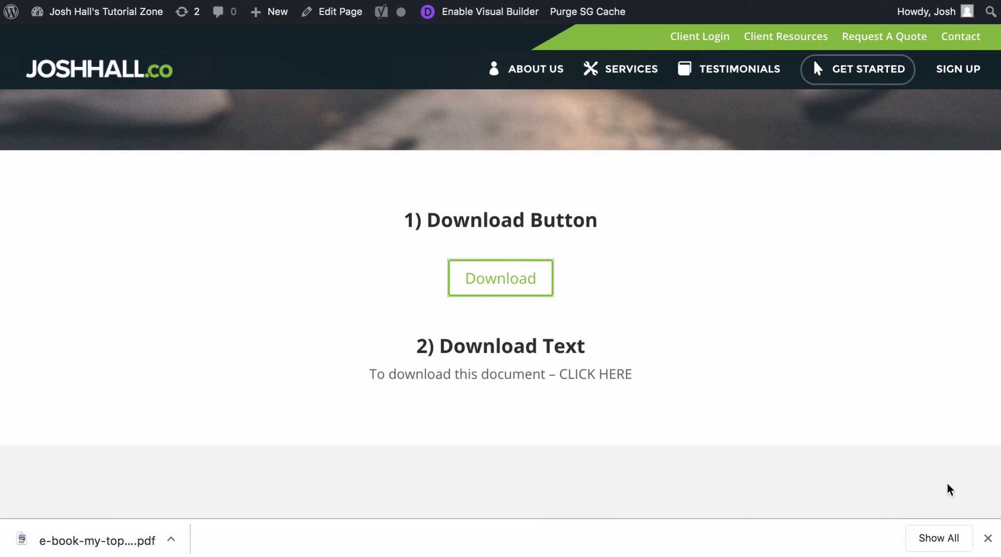
{"action": "left_click", "coordinate": [987, 539]}
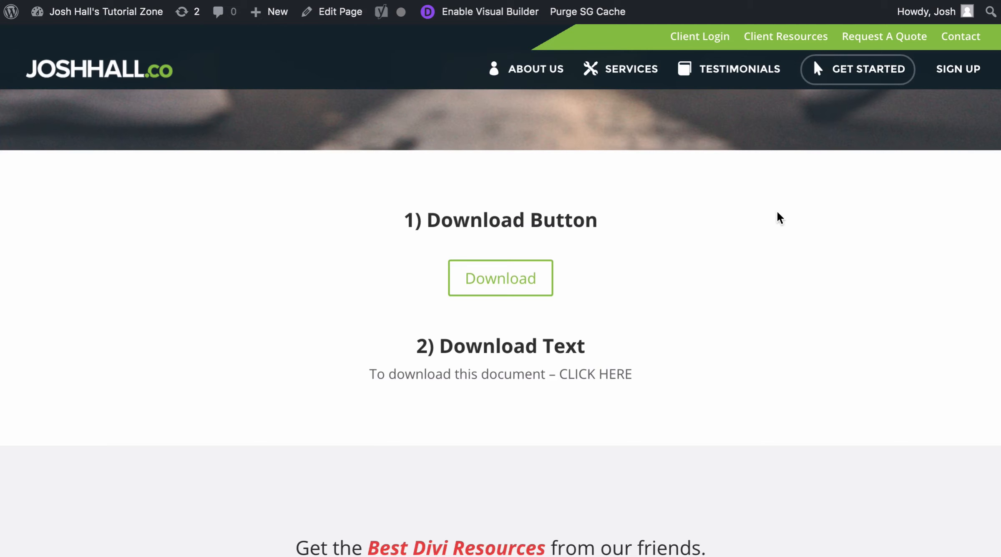